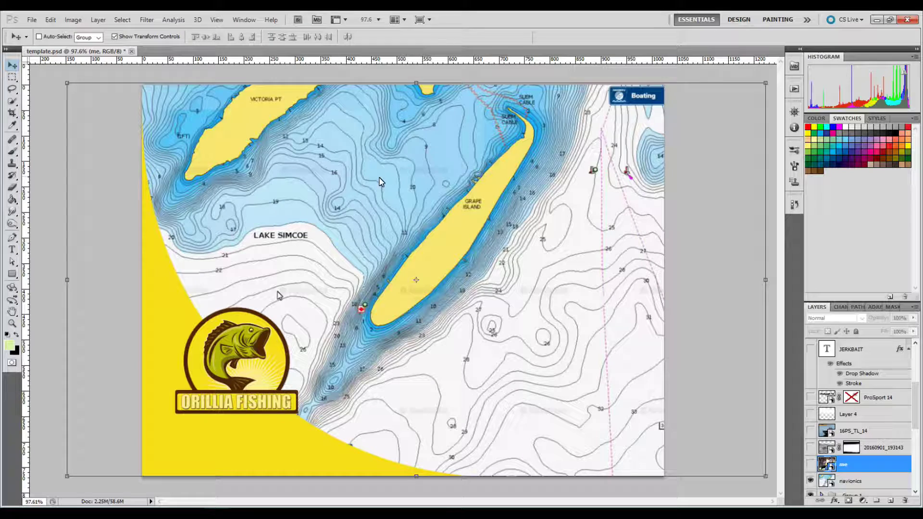
Show the "me" layer and select the man's head, cap and shirt with the Quick Selection tool.
click(810, 464)
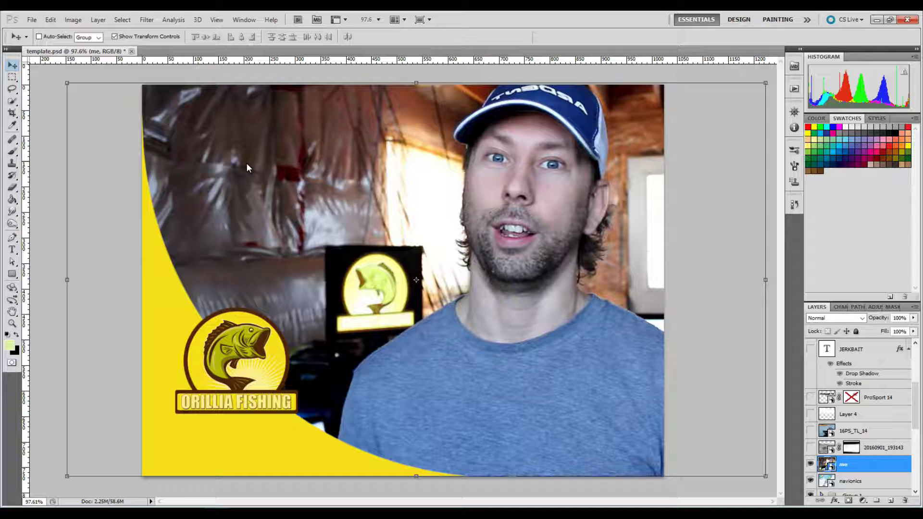
click(14, 104)
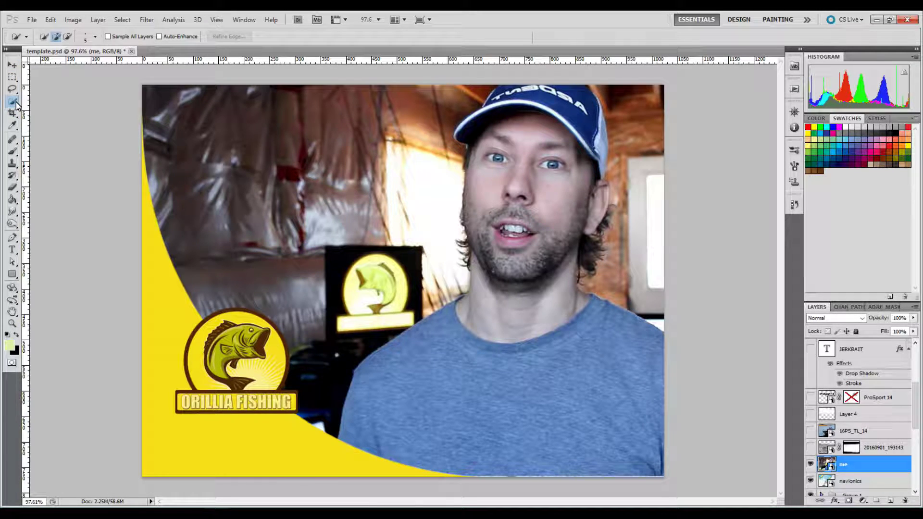
click(13, 102)
click(48, 100)
mouse_move(515, 443)
mouse_down()
mouse_move(463, 432)
mouse_move(440, 407)
mouse_move(400, 433)
mouse_move(378, 424)
mouse_move(498, 417)
mouse_move(527, 396)
mouse_move(510, 345)
mouse_move(525, 303)
mouse_move(517, 173)
mouse_move(549, 108)
mouse_move(510, 89)
mouse_move(601, 205)
mouse_move(590, 247)
mouse_up()
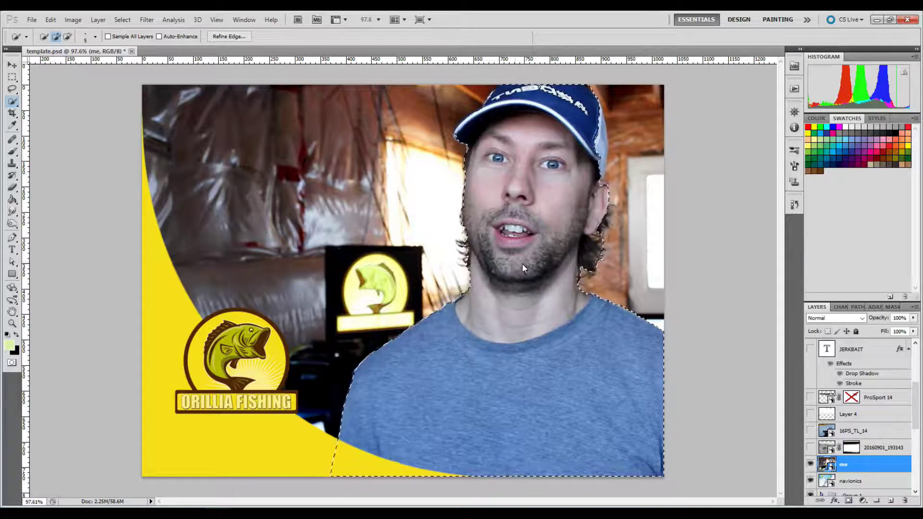
Refine the quick selection around the cap's mesh side, the ear and the hair behind the neck.
scroll(552, 114, up, 5)
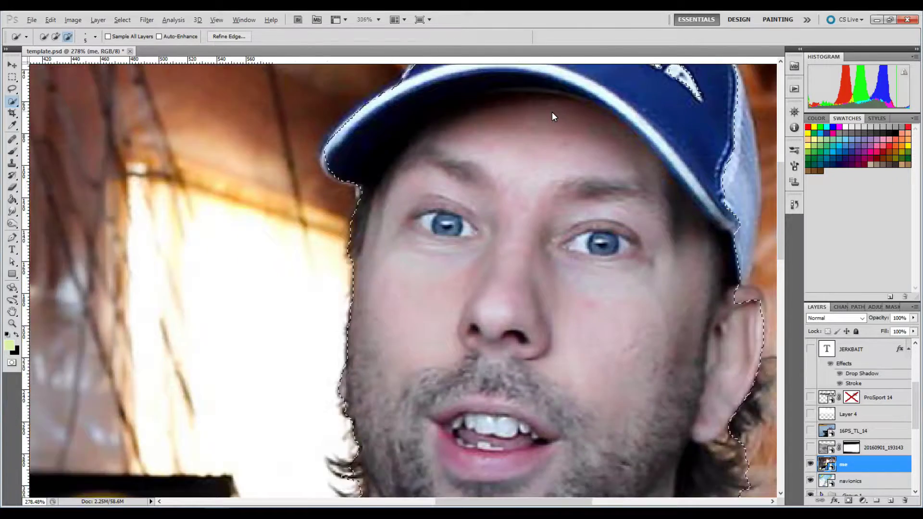
scroll(552, 113, down, 1)
drag(581, 127, 469, 179)
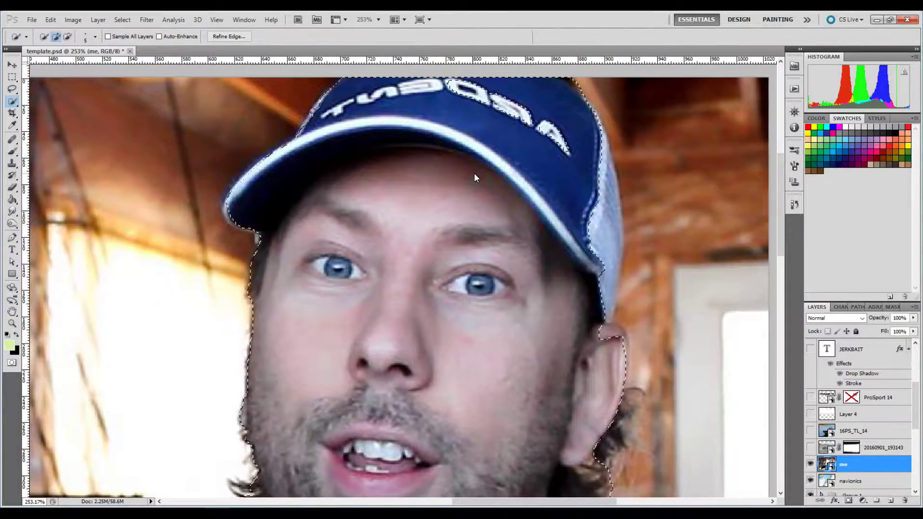
mouse_move(578, 206)
mouse_down()
mouse_move(605, 231)
mouse_move(608, 423)
mouse_move(622, 417)
mouse_up()
drag(351, 354, 508, 282)
click(417, 176)
drag(435, 287, 437, 193)
drag(455, 331, 489, 61)
drag(476, 261, 487, 246)
drag(456, 323, 569, 205)
drag(723, 198, 408, 270)
drag(476, 250, 669, 290)
drag(420, 232, 519, 180)
scroll(474, 213, down, 8)
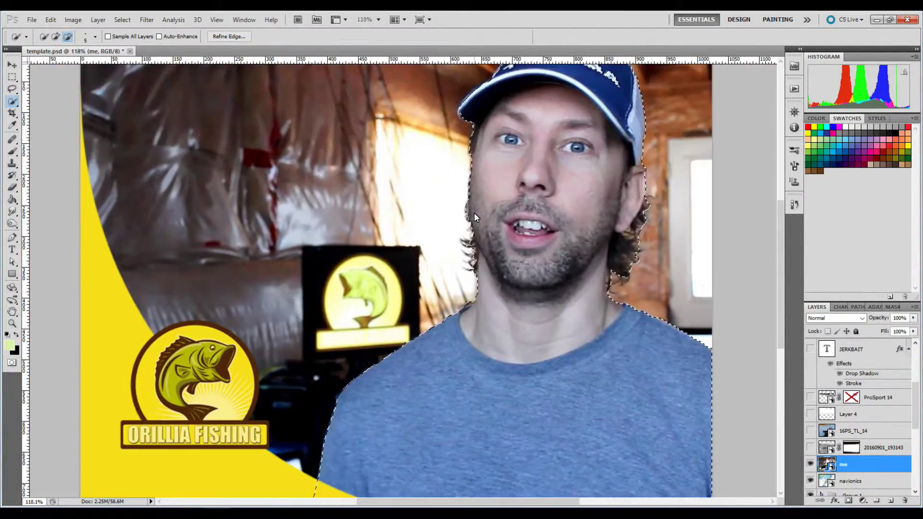
scroll(474, 212, down, 2)
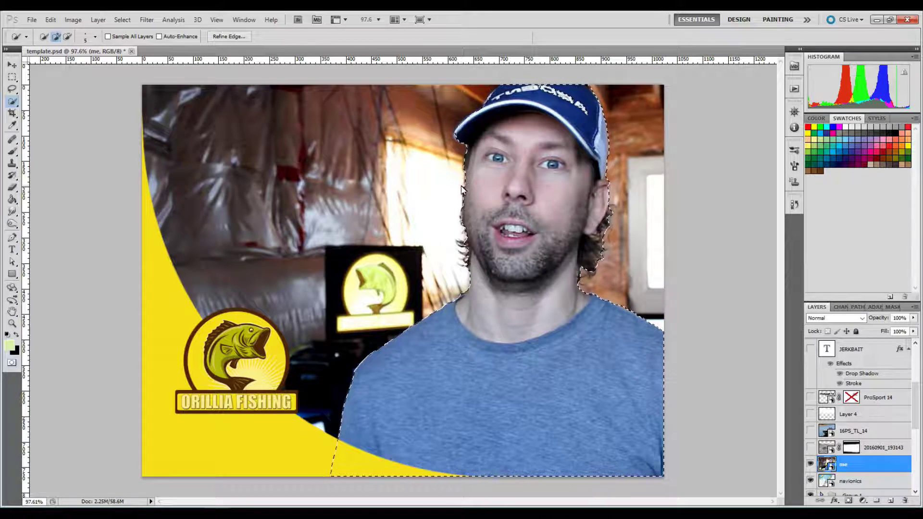
Use Refine Edge to brush over the hair beside the jaw and output the selection as a Layer Mask.
click(146, 20)
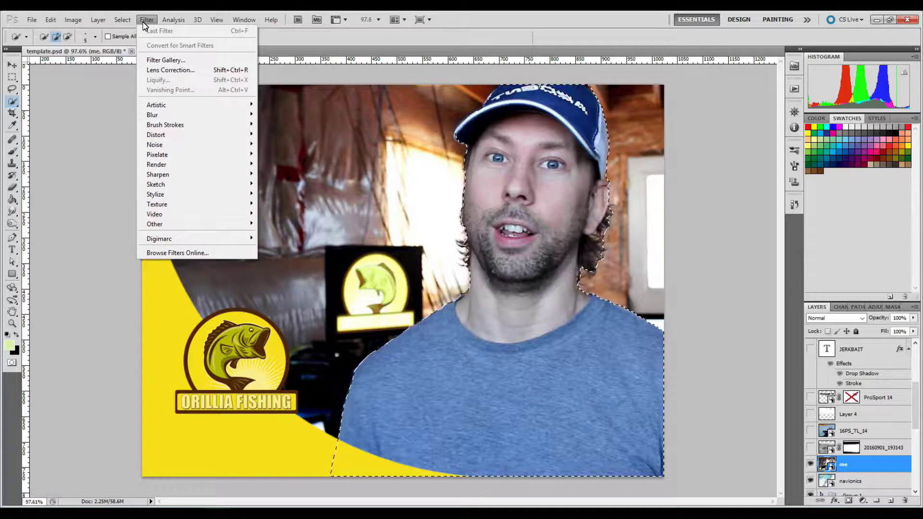
mouse_move(134, 22)
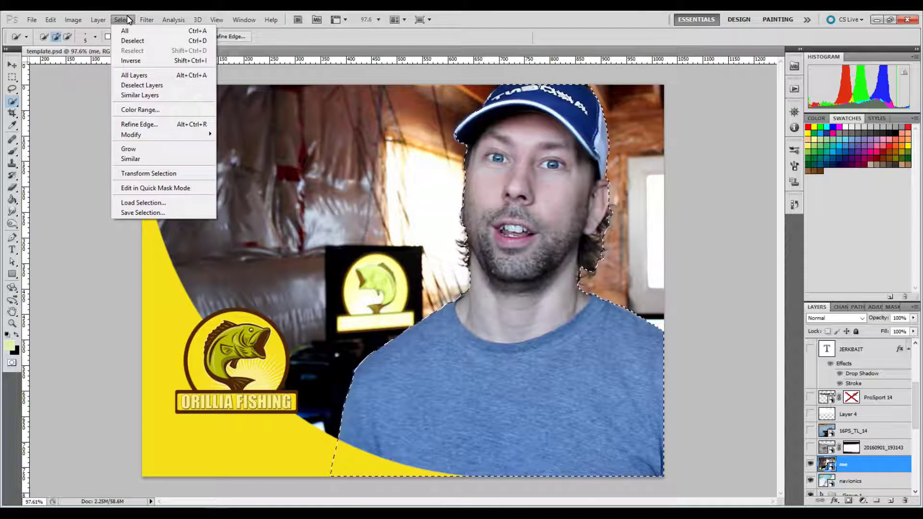
click(146, 125)
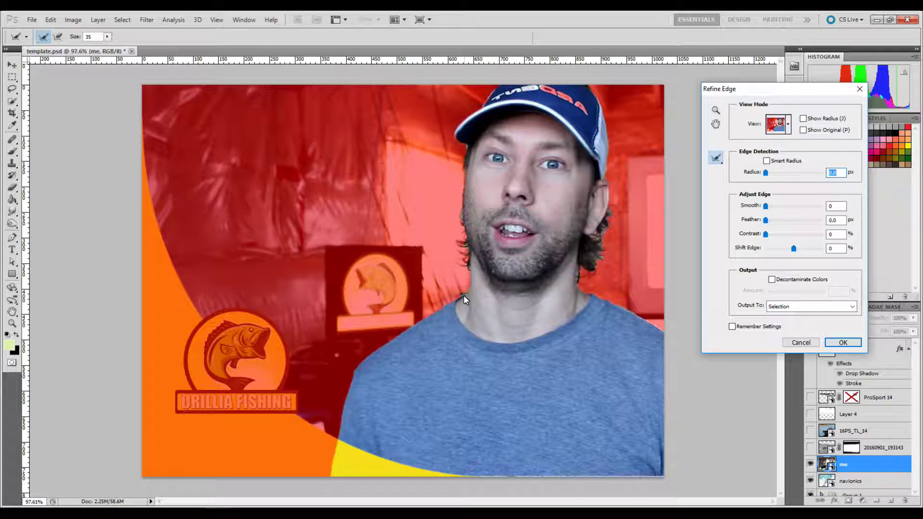
drag(472, 271, 468, 245)
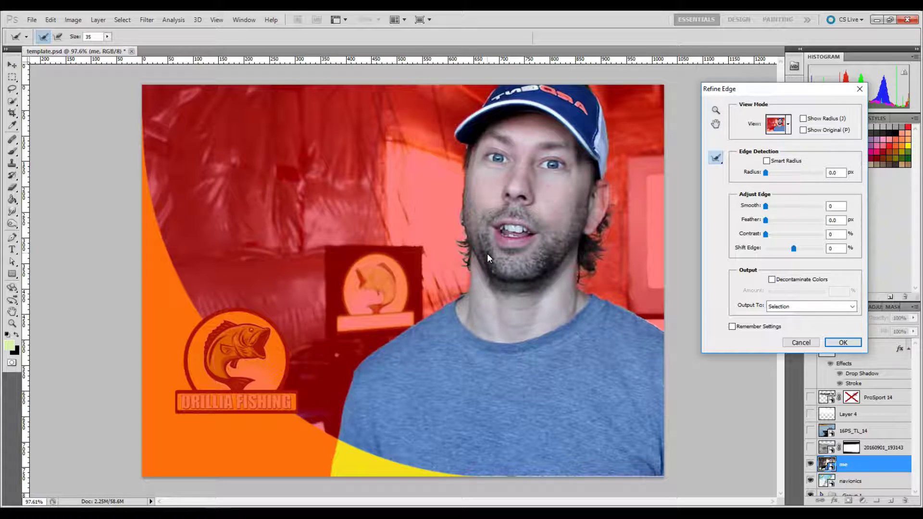
click(794, 308)
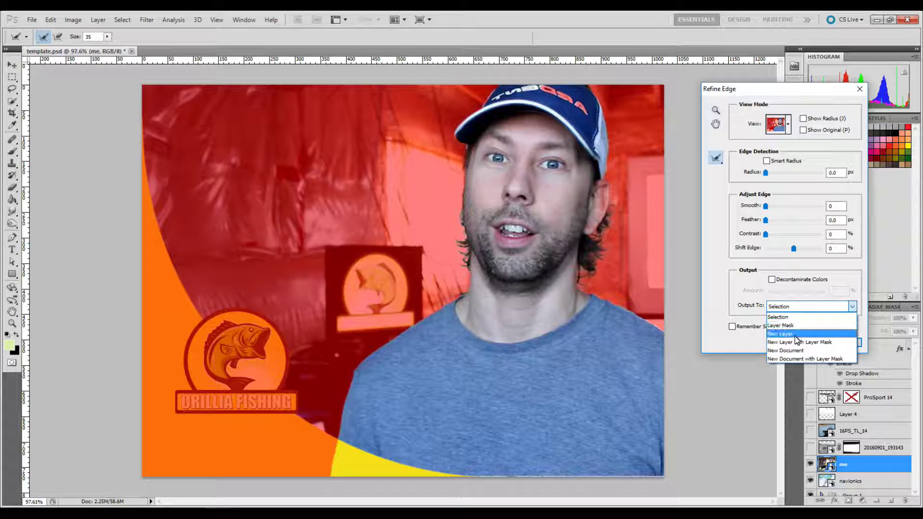
click(805, 326)
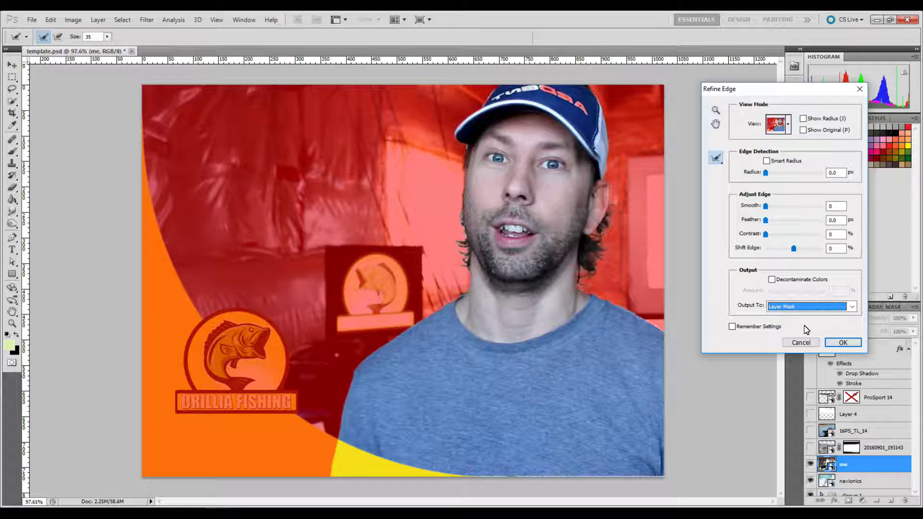
click(844, 343)
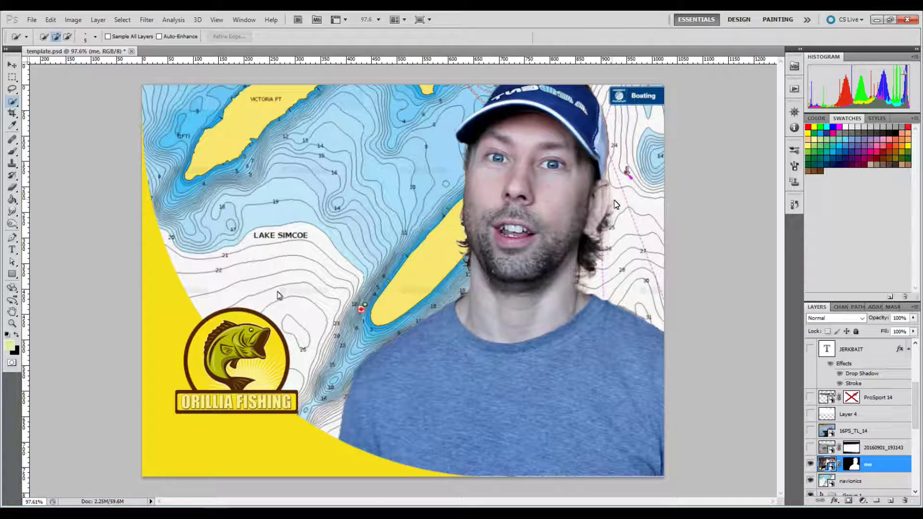
Examine the masked cutout's edges around the ear, cap, hair, neck and shoulders.
scroll(617, 204, up, 6)
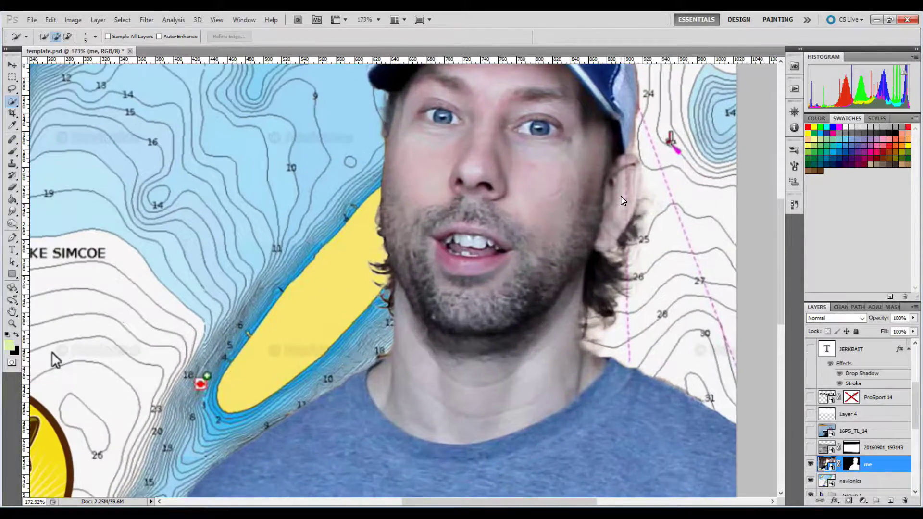
drag(647, 183, 565, 283)
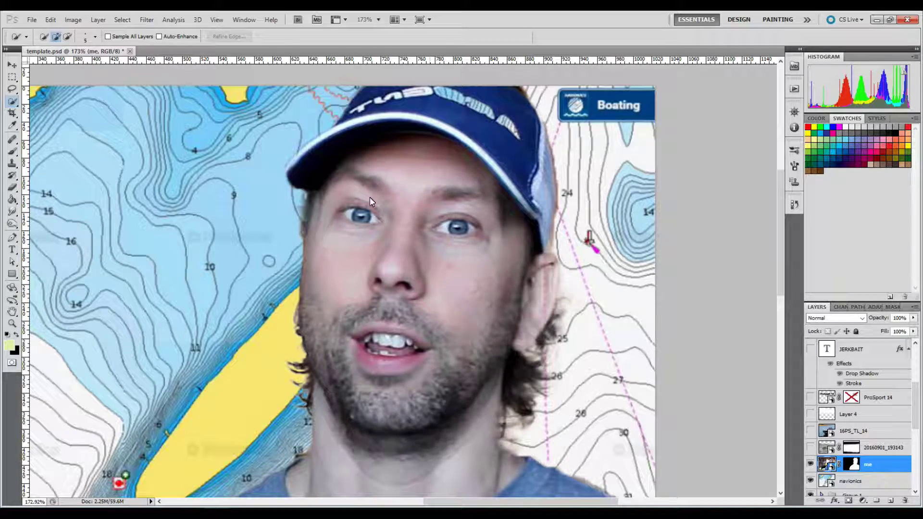
scroll(376, 189, down, 5)
scroll(376, 189, left, 3)
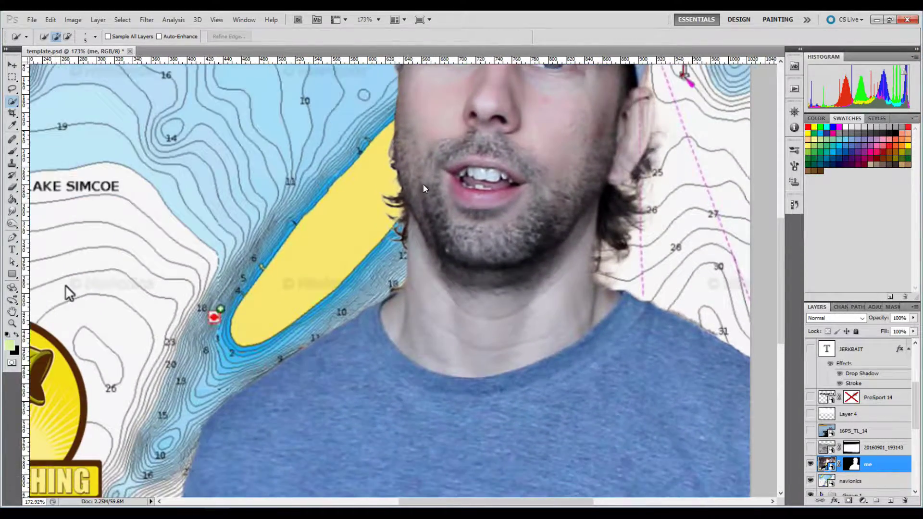
scroll(425, 189, down, 3)
scroll(424, 189, left, 2)
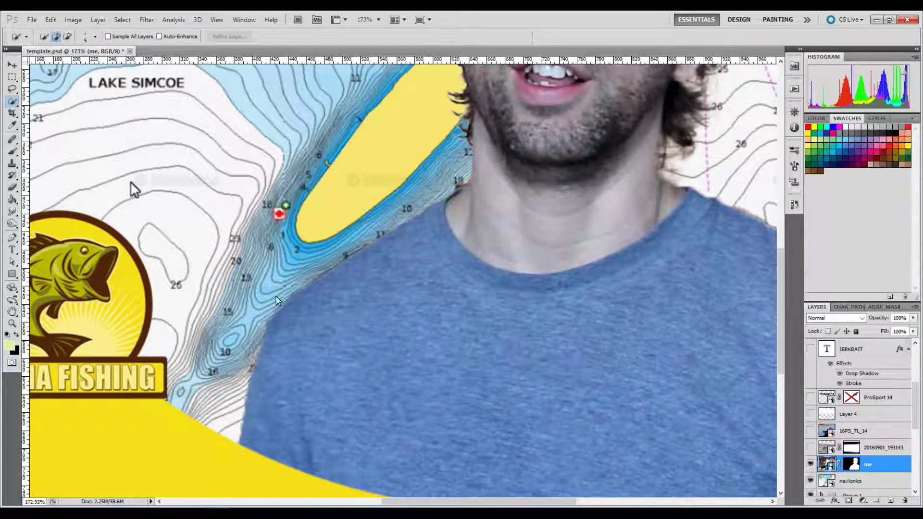
drag(629, 266, 545, 336)
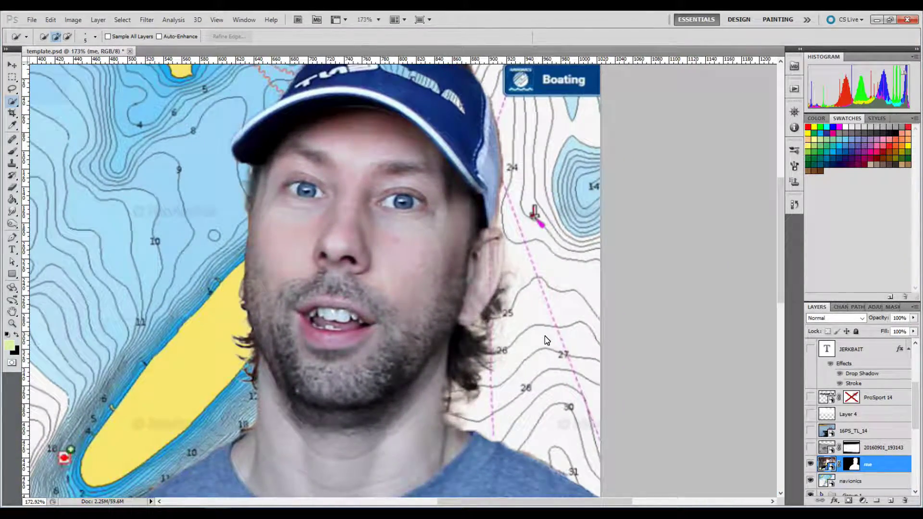
Target the "me" layer's mask and choose a soft round brush at 20 px with 0% hardness.
click(852, 464)
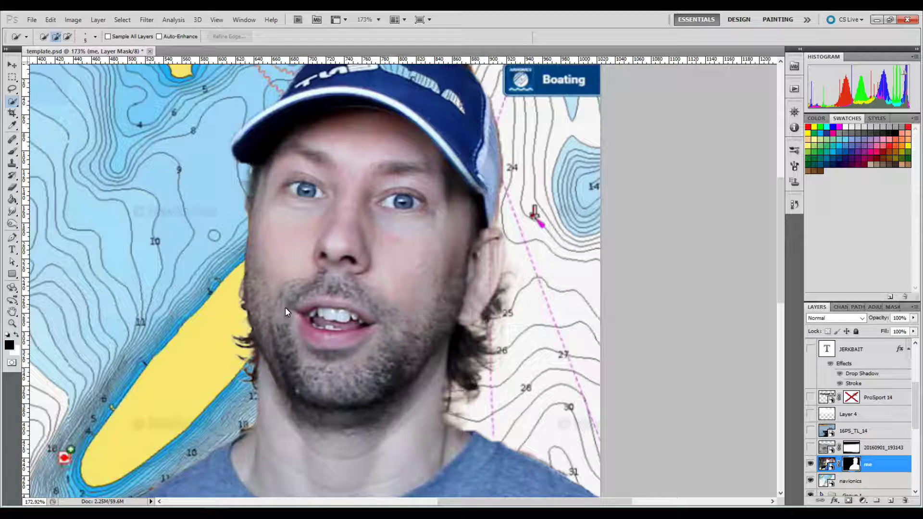
key(b)
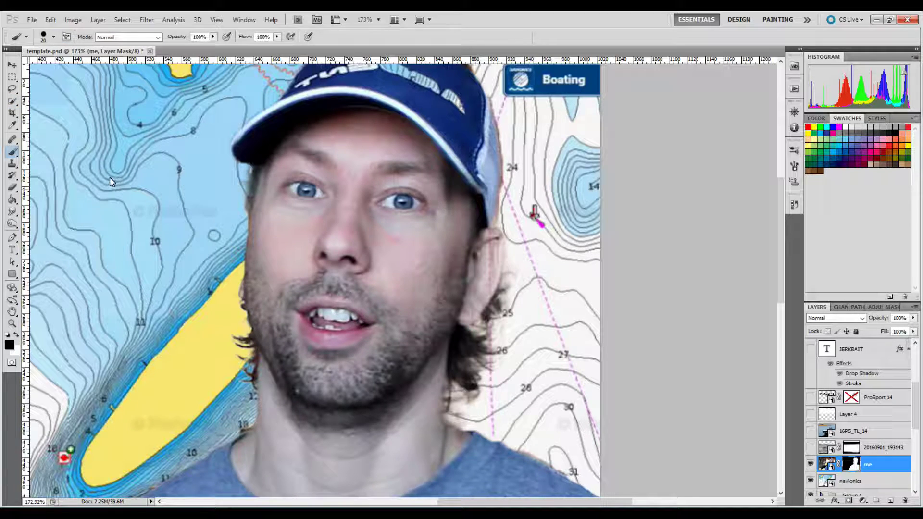
click(53, 38)
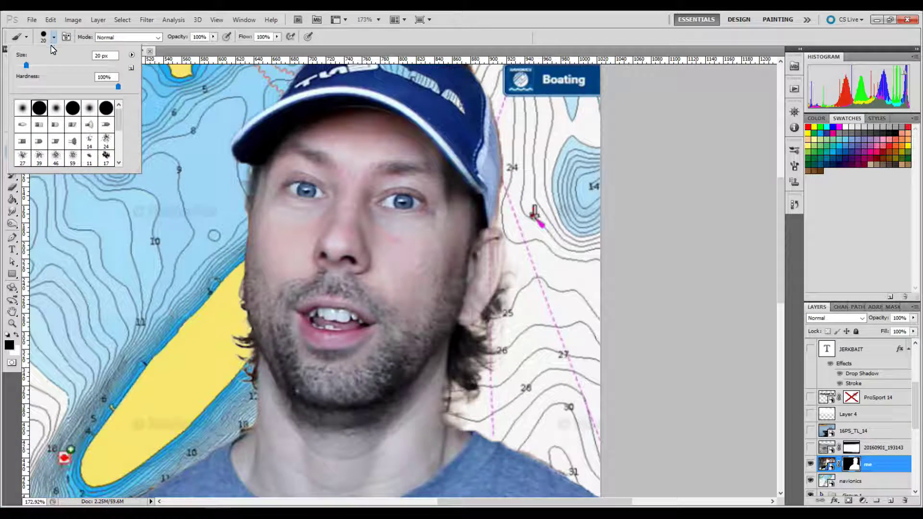
click(24, 111)
Undo a test stroke of black on the ear, and paint white on the mask to restore the ear's see-through areas.
scroll(481, 264, up, 5)
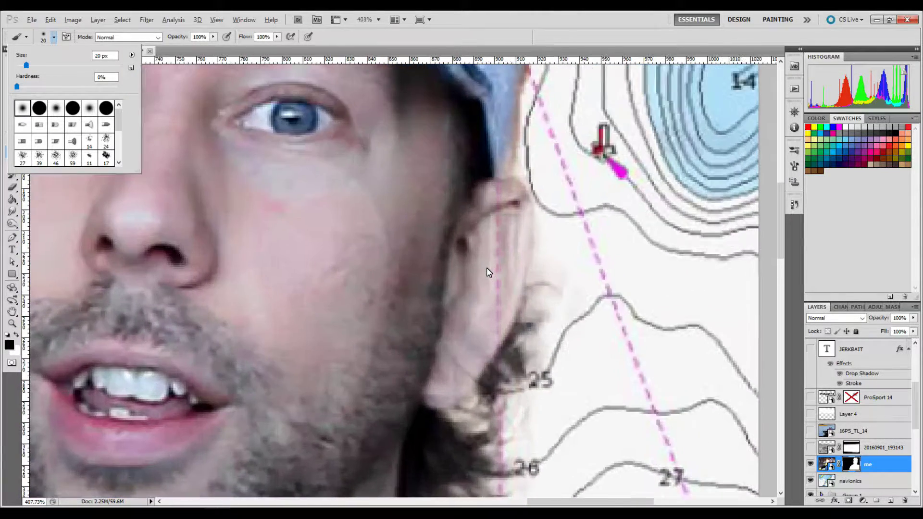
scroll(487, 268, up, 2)
drag(479, 235, 482, 216)
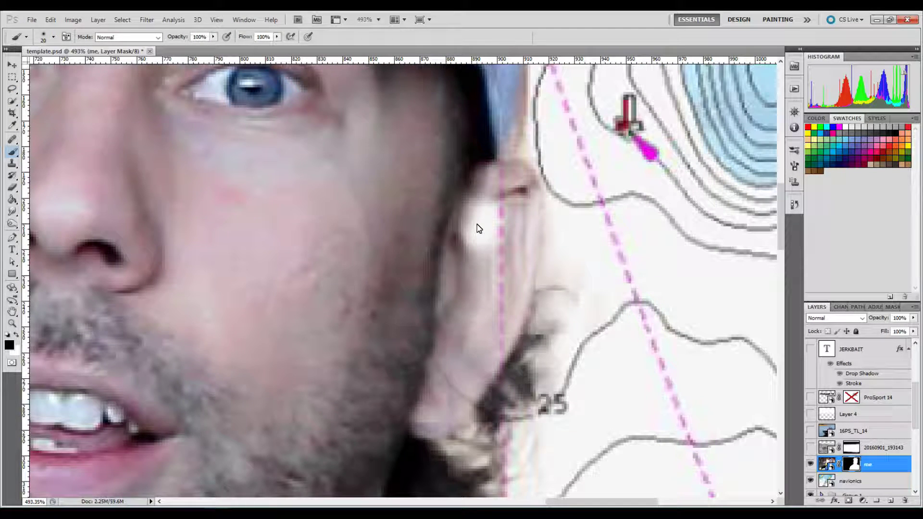
key(ctrl+z)
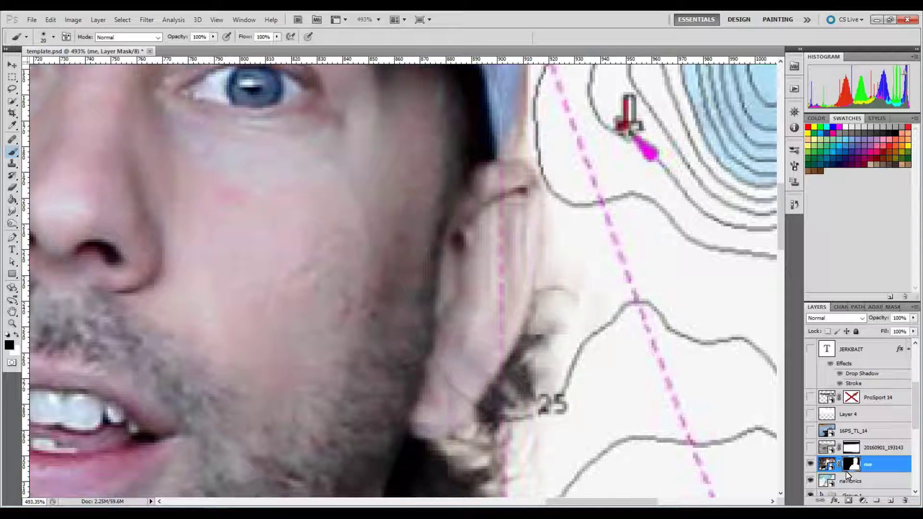
click(17, 335)
mouse_move(483, 227)
mouse_down()
mouse_move(504, 196)
mouse_move(498, 307)
mouse_move(500, 269)
mouse_up()
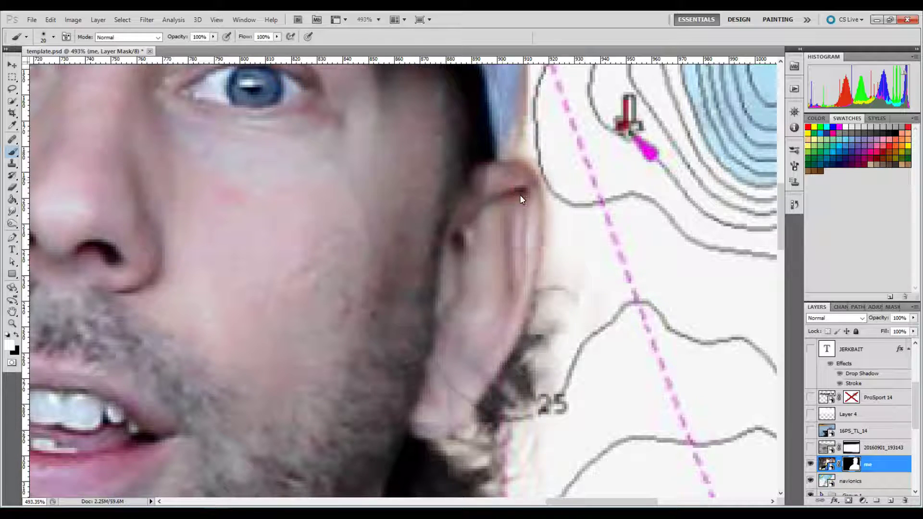
drag(527, 245, 518, 285)
Paint white on the mask over the cap's front lettering to bring its white letters back.
drag(682, 171, 571, 346)
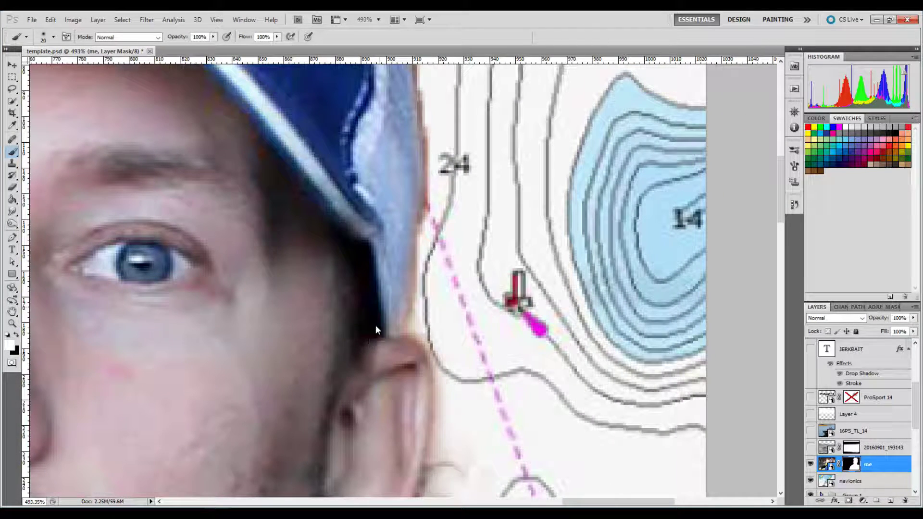
scroll(351, 194, up, 10)
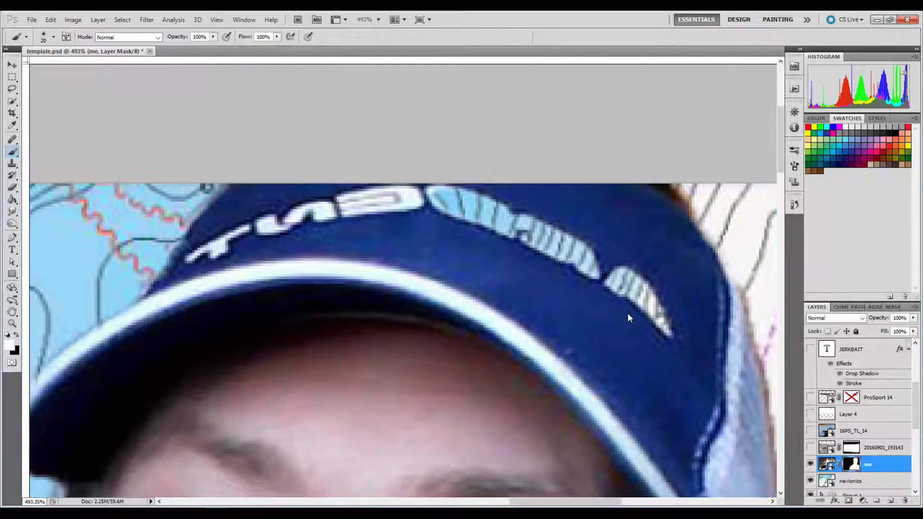
mouse_move(628, 313)
mouse_down()
mouse_move(606, 310)
mouse_move(602, 281)
mouse_move(534, 257)
mouse_move(562, 251)
mouse_move(529, 221)
mouse_move(419, 215)
mouse_up()
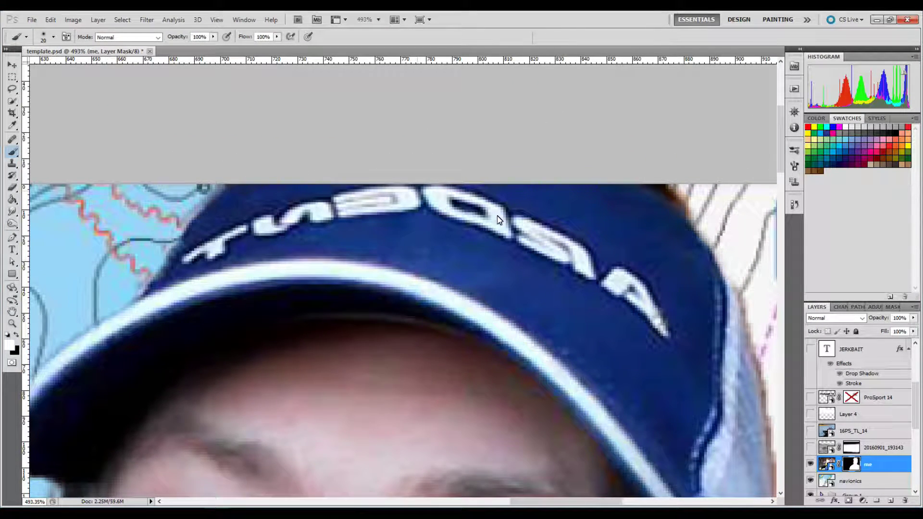
Examine the cutout's edge from the cap brim down past the hair to the neck and shoulder.
scroll(448, 250, down, 8)
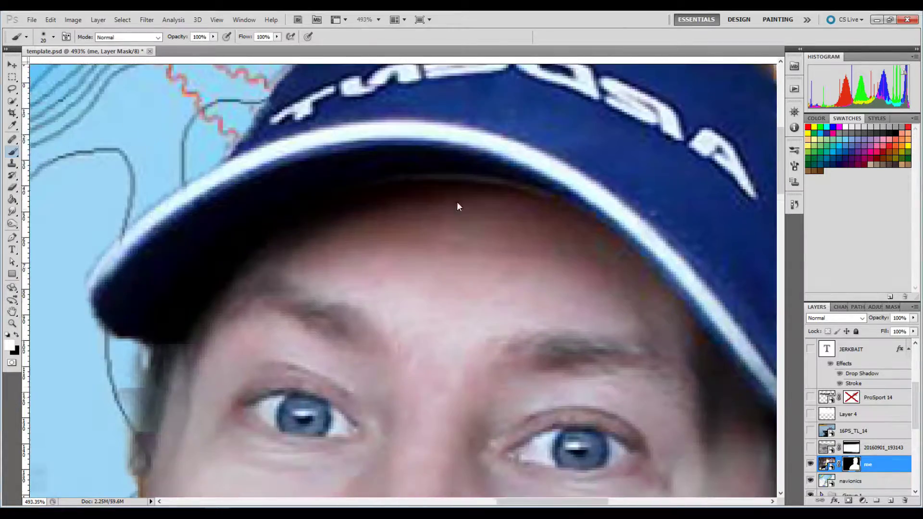
scroll(471, 175, left, 5)
scroll(452, 270, down, 12)
scroll(525, 273, left, 2)
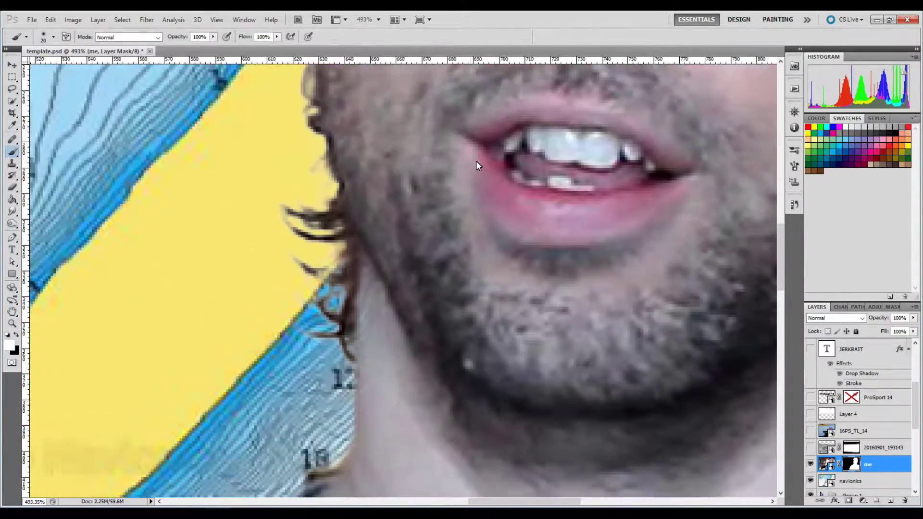
scroll(563, 250, down, 2)
scroll(565, 248, left, 5)
scroll(617, 275, up, 3)
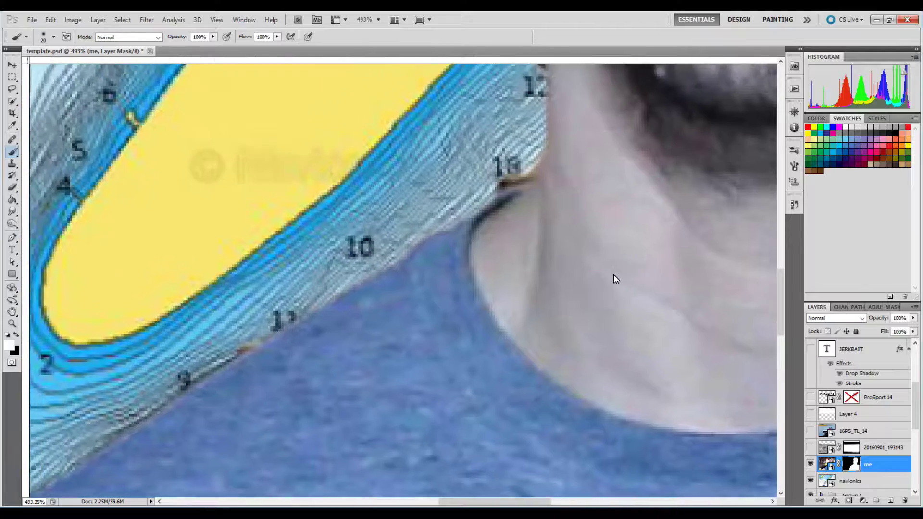
Switch the mask painting colour to black and check the neck and opposite shoulder edges, ending on the whole composition.
click(18, 335)
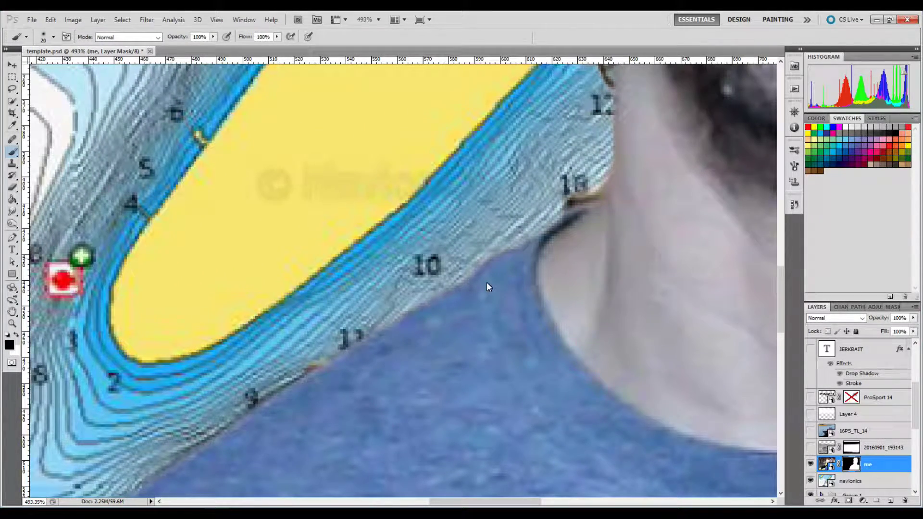
scroll(451, 253, right, 15)
scroll(362, 376, up, 3)
scroll(431, 393, down, 6)
scroll(429, 386, right, 5)
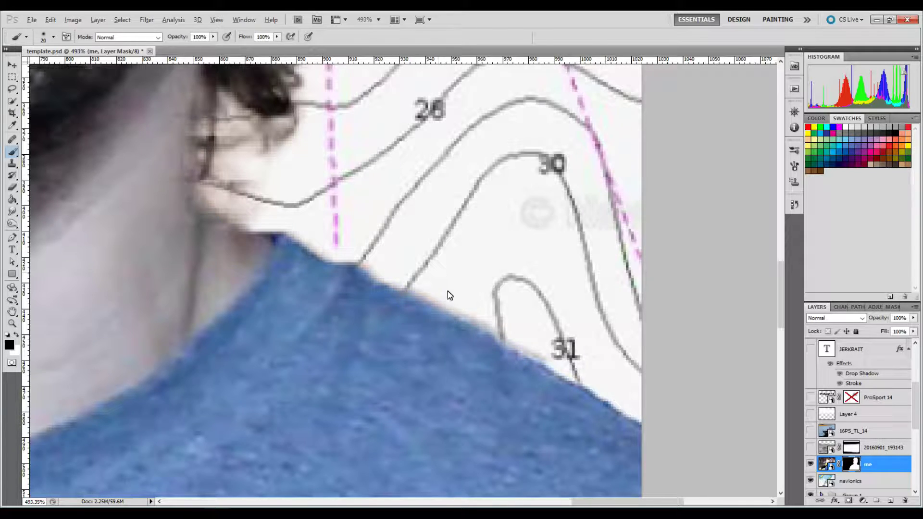
scroll(440, 301, down, 5)
scroll(440, 299, down, 3)
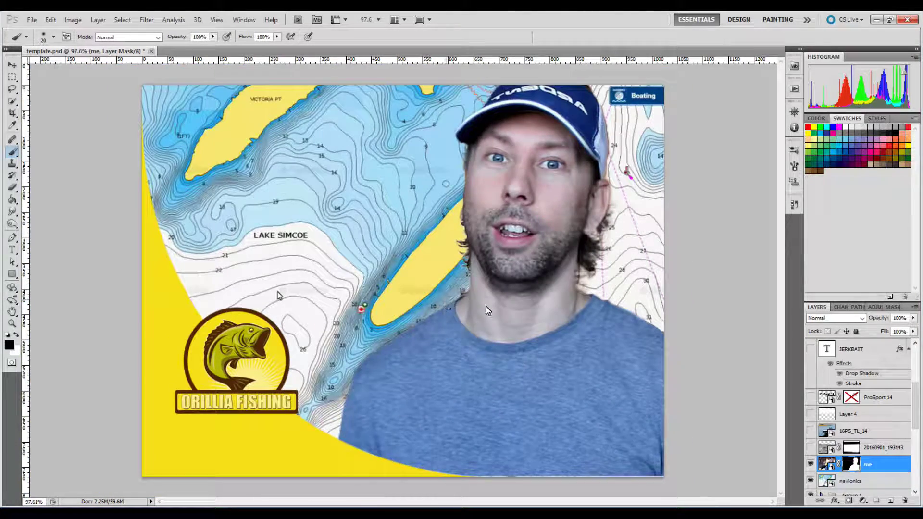
Inspect the cutout's edge where the neck meets the shirt collar and shoulder on the visible ear's side, ending on the whole composition.
scroll(631, 321, up, 2)
scroll(631, 321, up, 5)
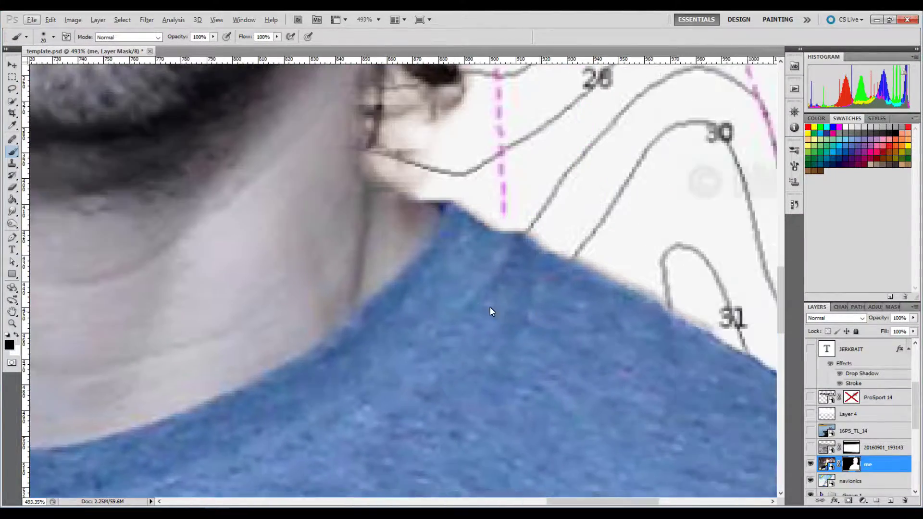
drag(760, 265, 637, 290)
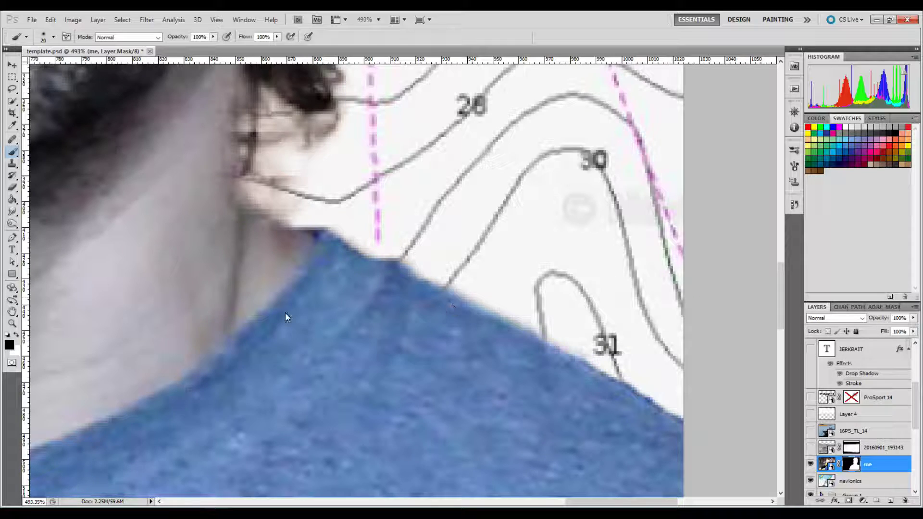
scroll(247, 315, down, 6)
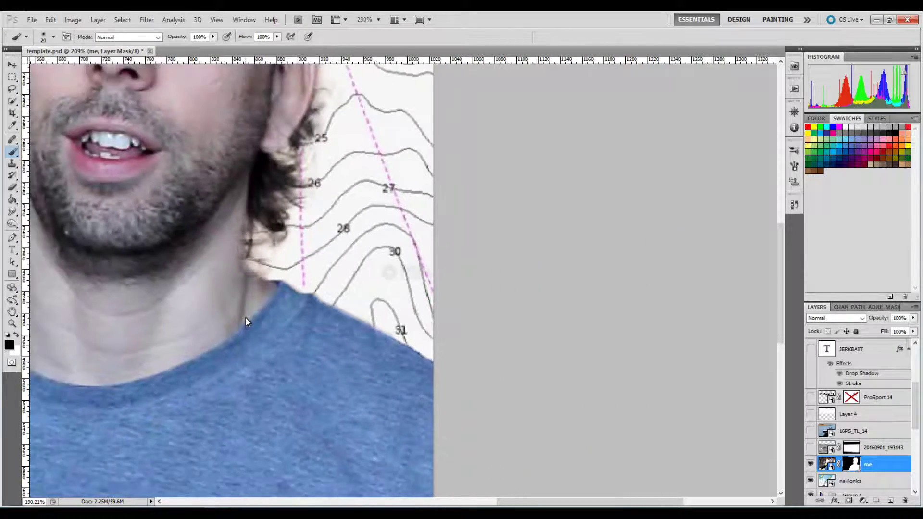
scroll(246, 317, down, 2)
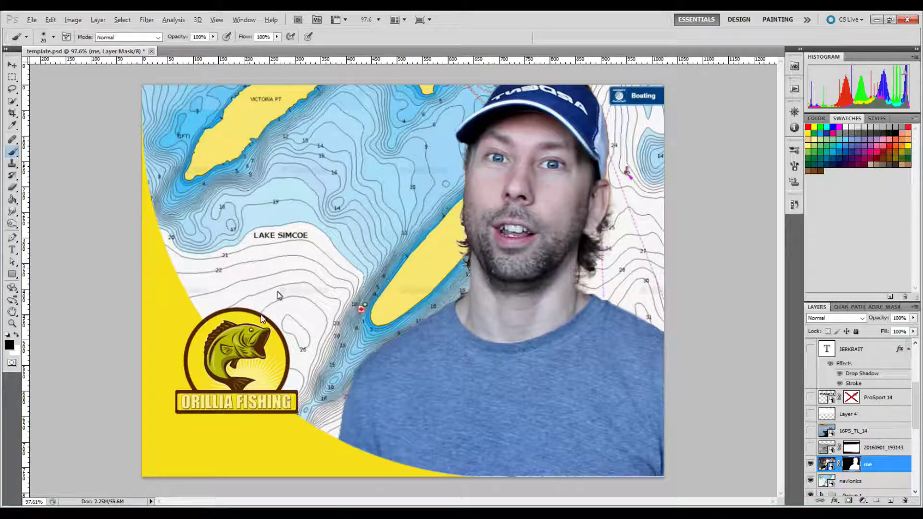
Examine the cutout's edge from the collar up past the neck hair and ear to the top of the cap.
scroll(491, 414, up, 7)
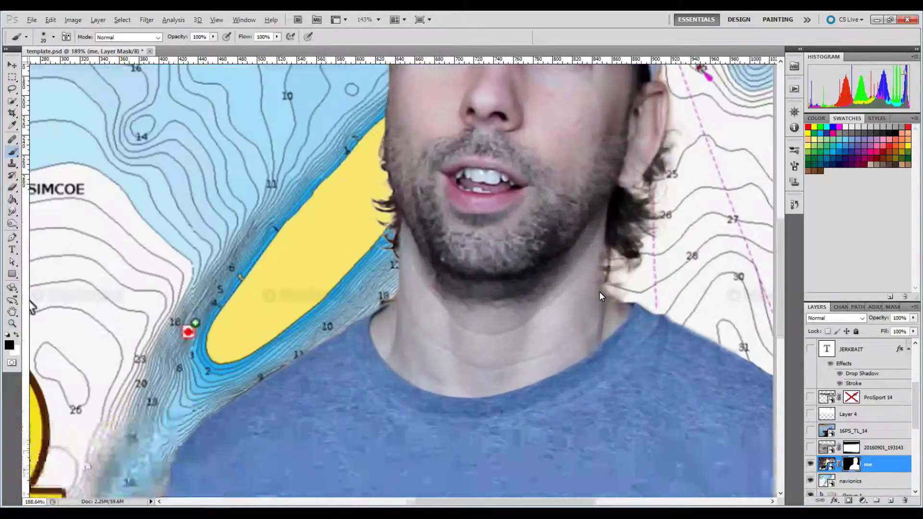
scroll(640, 310, up, 3)
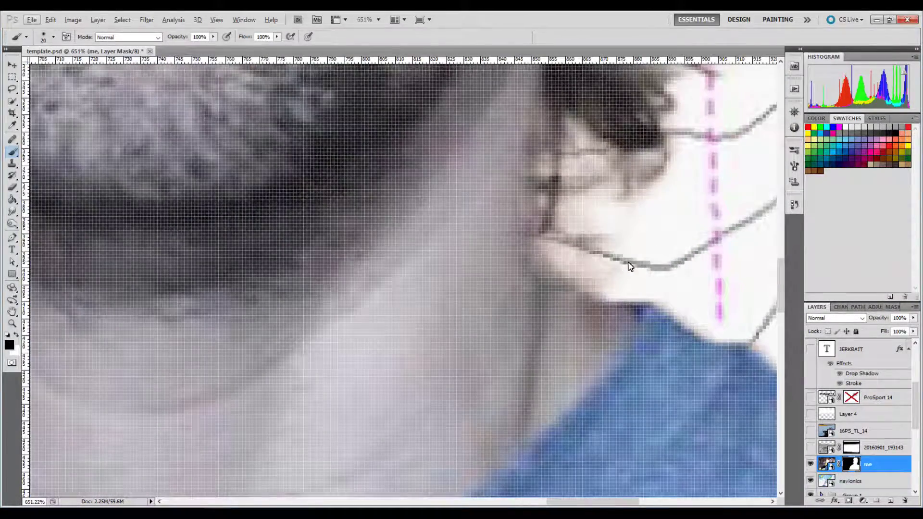
scroll(624, 267, down, 2)
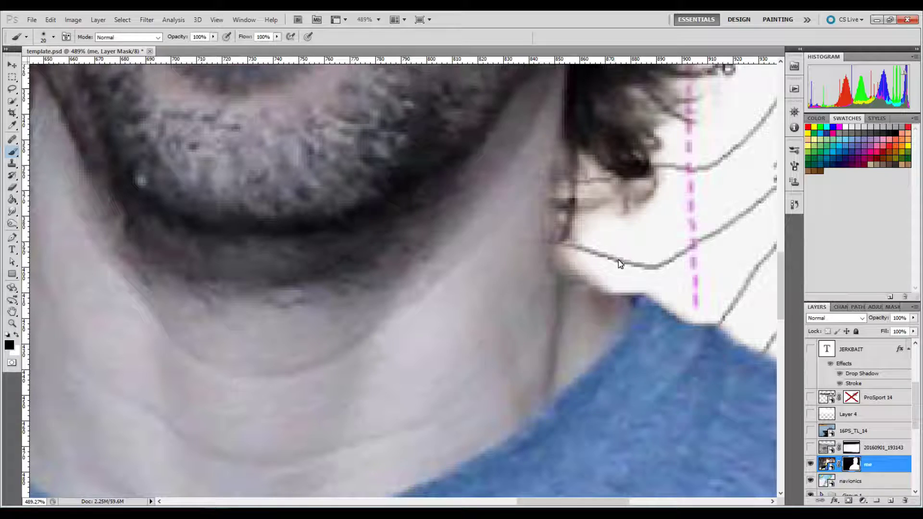
drag(711, 237, 571, 381)
drag(604, 288, 488, 423)
drag(596, 289, 543, 398)
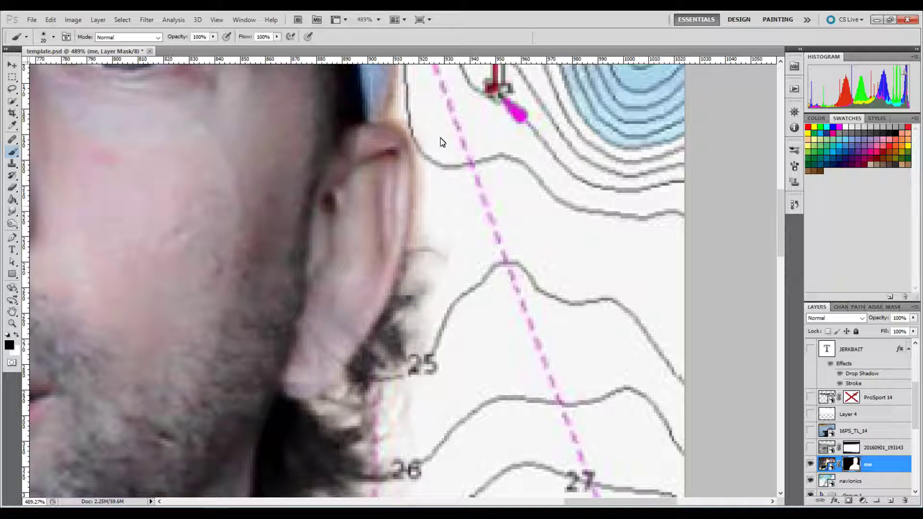
scroll(428, 331, up, 5)
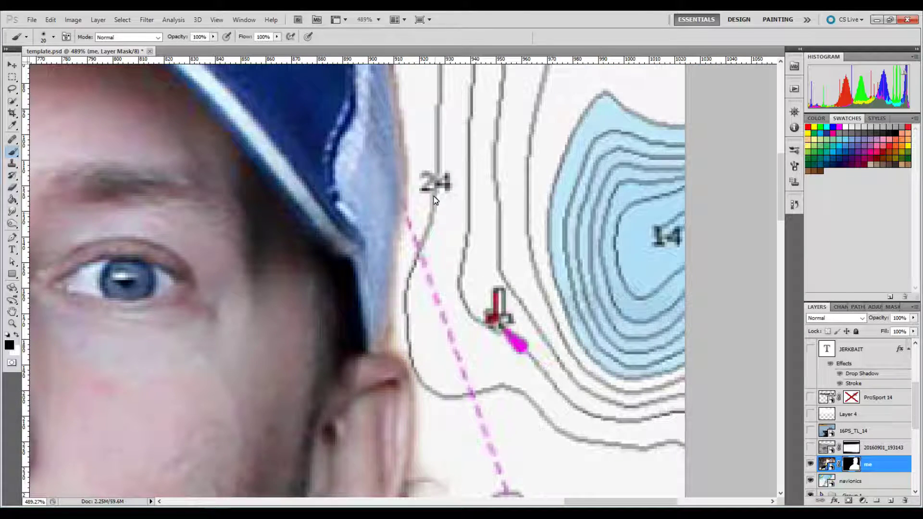
scroll(481, 339, up, 4)
drag(490, 342, 490, 374)
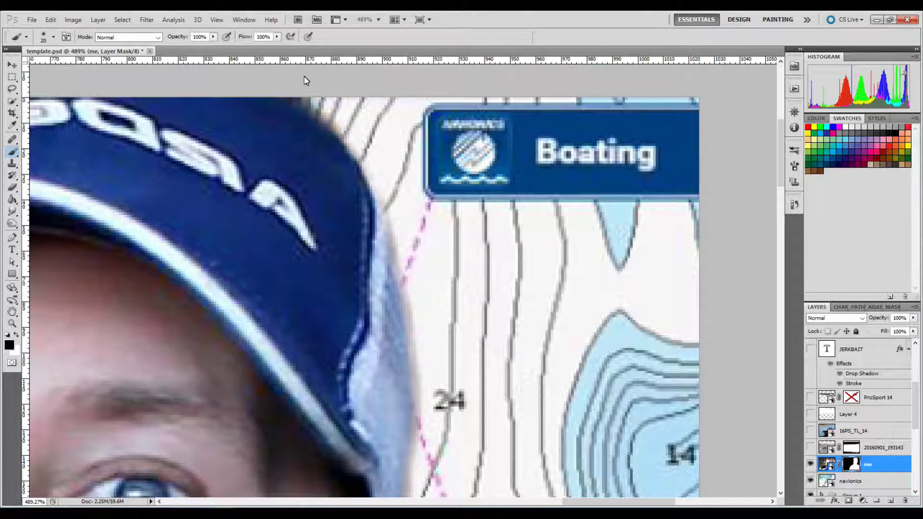
Check the cutout's opposite edge down the neck and along the shoulder beside the yellow island, ending with the whole composition in view.
drag(304, 80, 411, 161)
scroll(187, 200, down, 10)
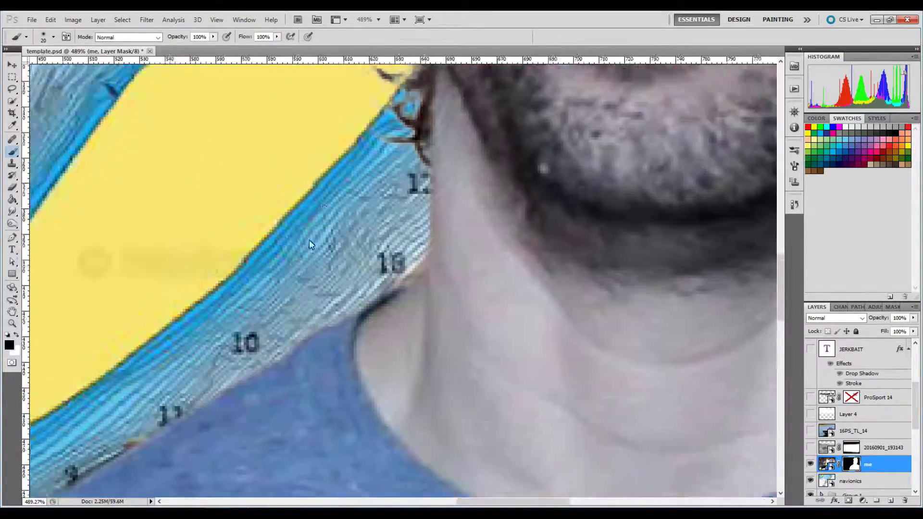
drag(310, 240, 367, 173)
drag(353, 251, 177, 355)
drag(160, 384, 327, 238)
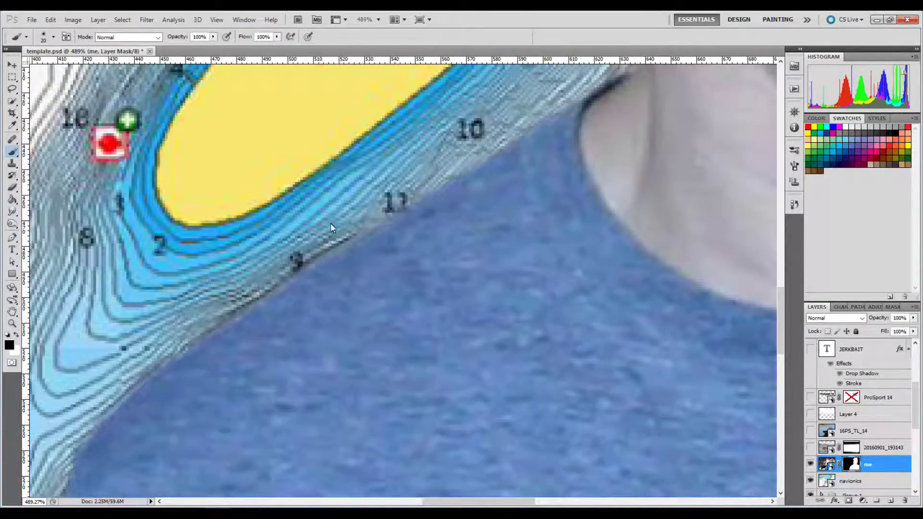
key(ctrl+0)
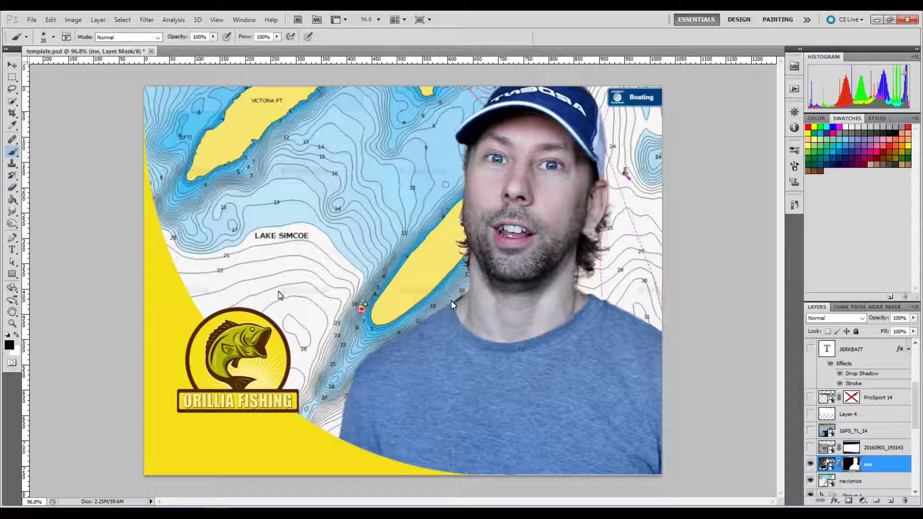